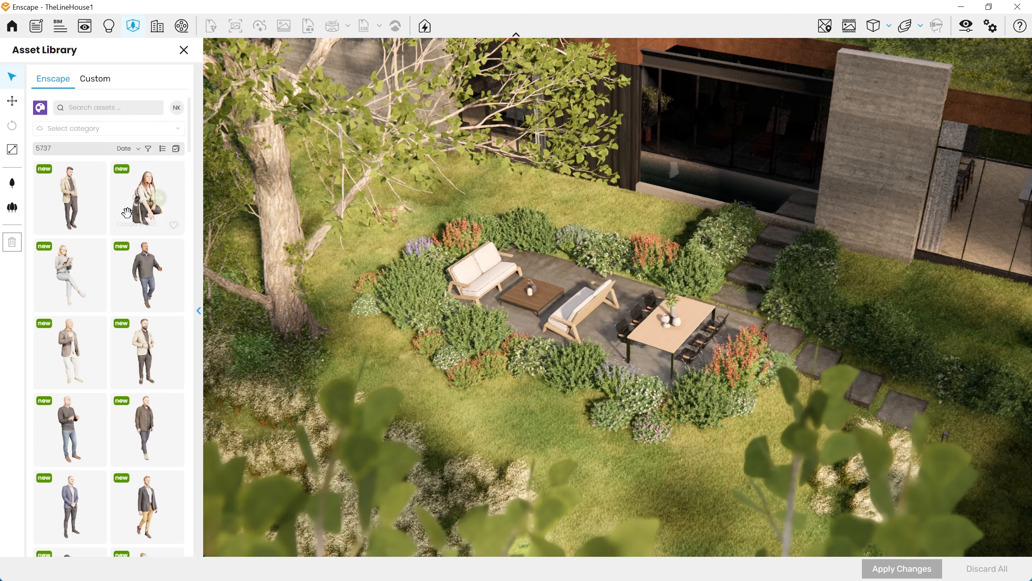
- Browse the newly added people and plant assets in the Asset Library
{"action": "scroll", "coordinate": [127, 226], "scroll_direction": "down", "scroll_amount": 2}
{"action": "mouse_move", "coordinate": [131, 231]}
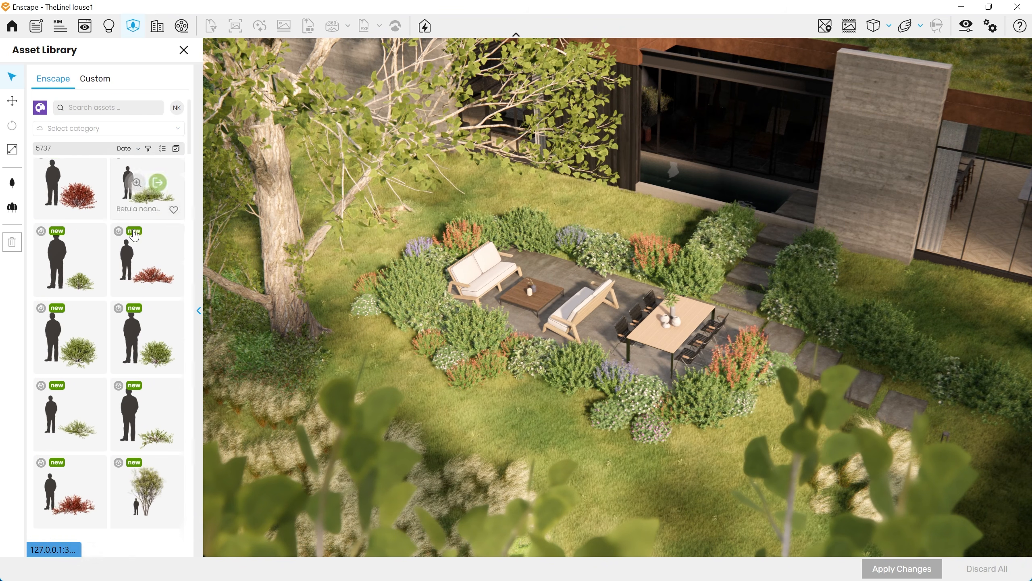
{"action": "scroll", "coordinate": [133, 226], "scroll_direction": "down", "scroll_amount": 5}
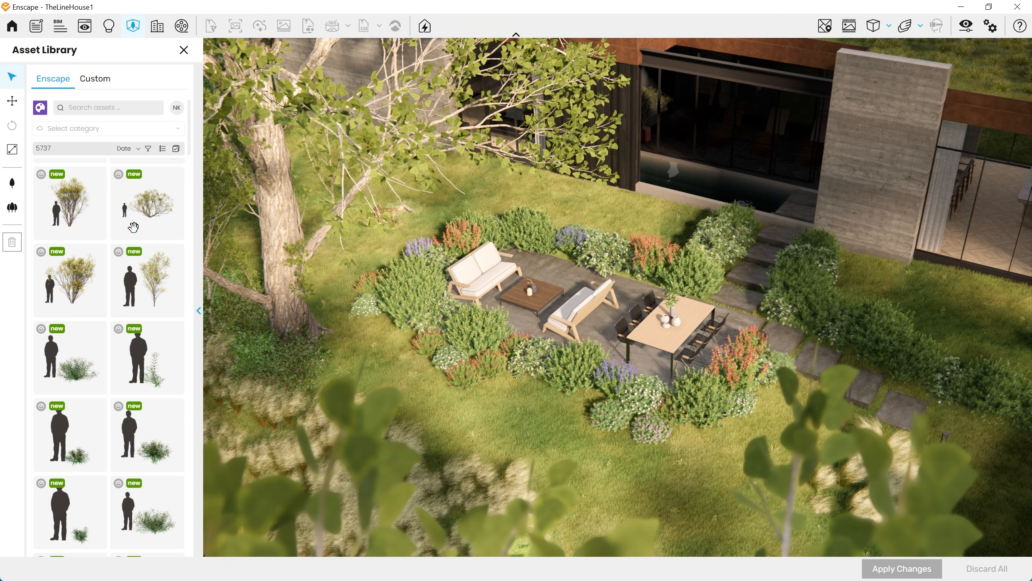
{"action": "scroll", "coordinate": [134, 228], "scroll_direction": "down", "scroll_amount": 2}
{"action": "scroll", "coordinate": [133, 227], "scroll_direction": "down", "scroll_amount": 8}
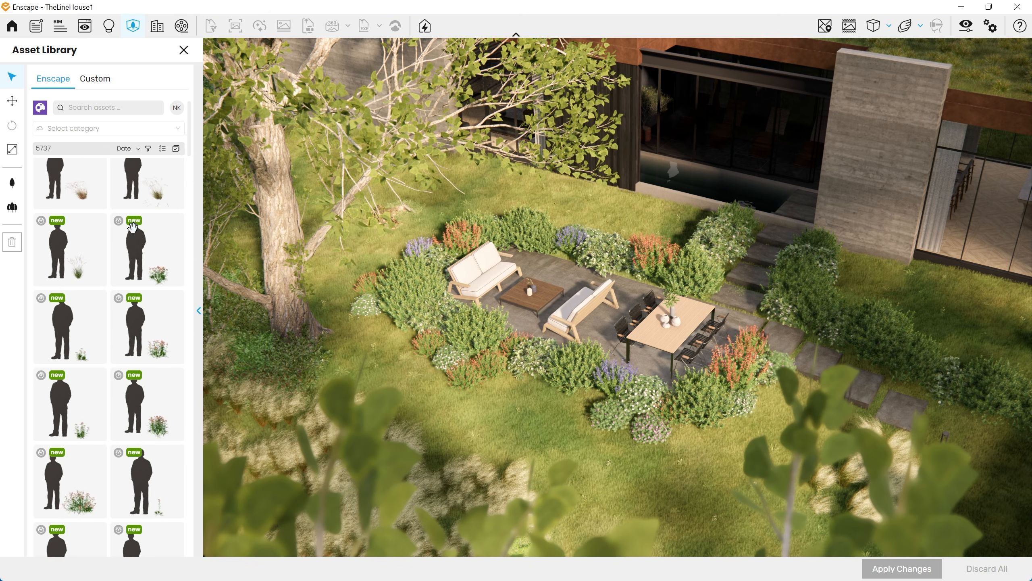
{"action": "scroll", "coordinate": [133, 227], "scroll_direction": "down", "scroll_amount": 8}
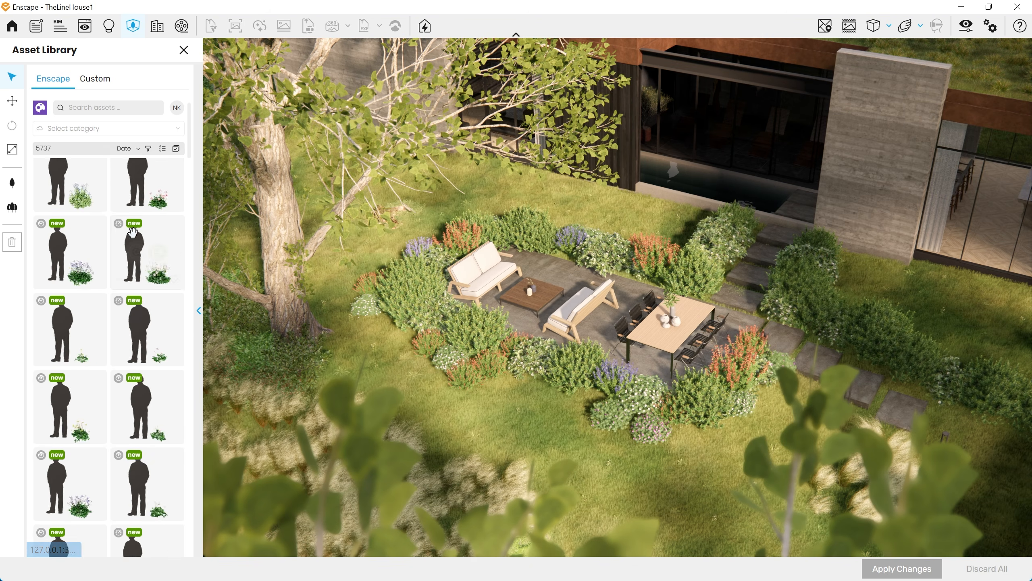
{"action": "scroll", "coordinate": [133, 233], "scroll_direction": "down", "scroll_amount": 8}
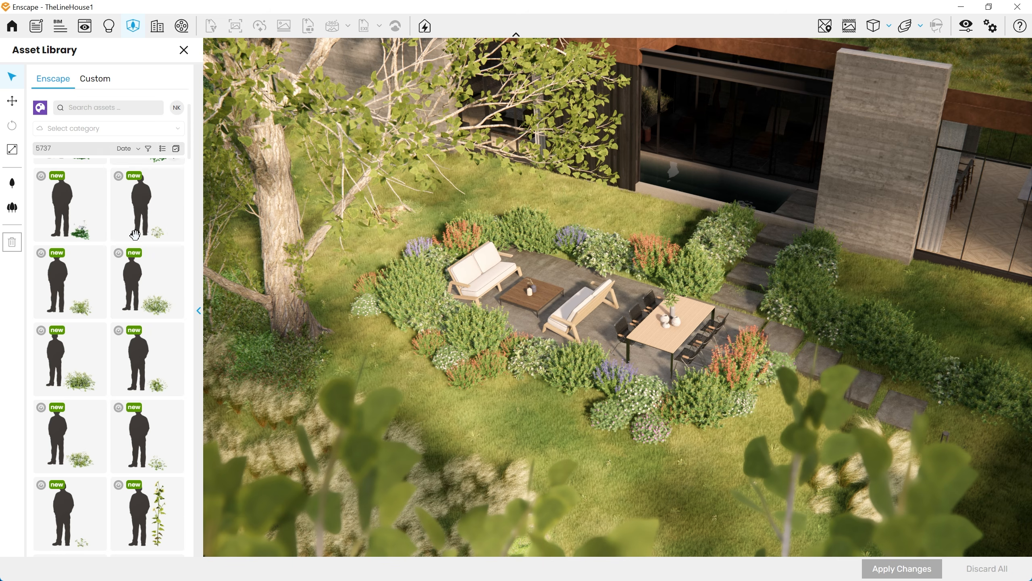
{"action": "scroll", "coordinate": [135, 236], "scroll_direction": "down", "scroll_amount": 6}
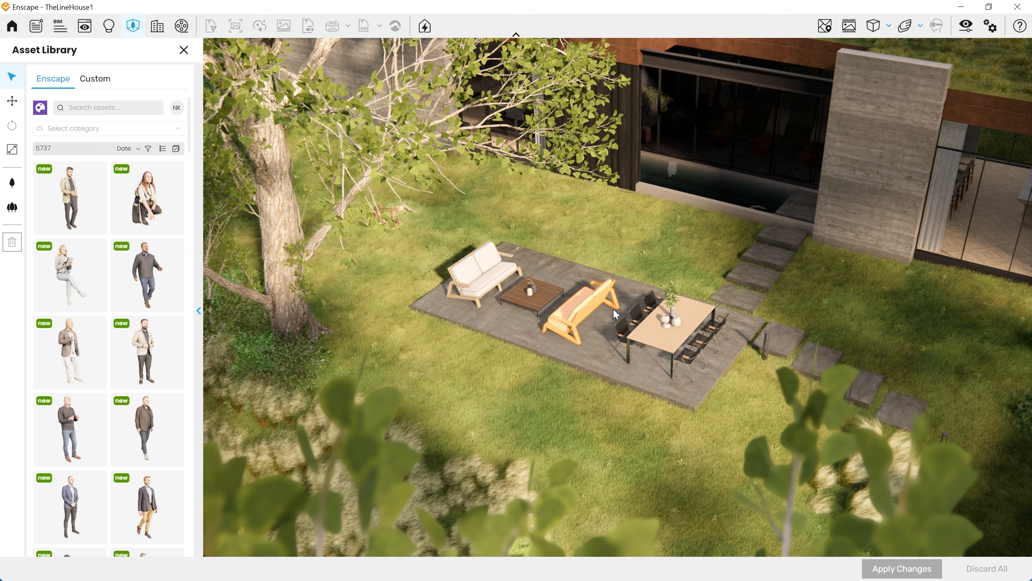
- Start Multi Asset Placement and set the placement shape to the freehand brush
{"action": "mouse_move", "coordinate": [126, 240]}
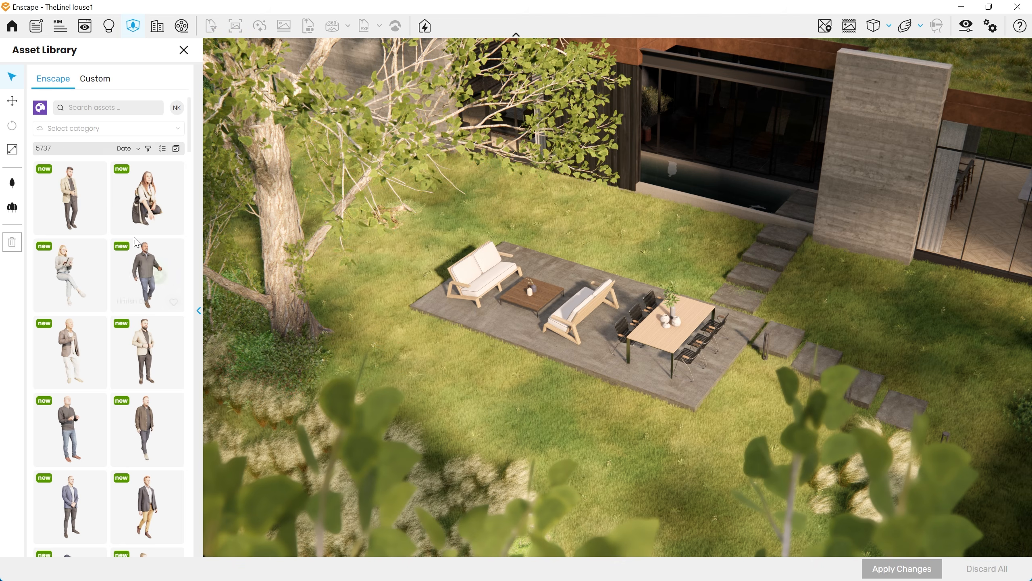
{"action": "left_click", "coordinate": [16, 210]}
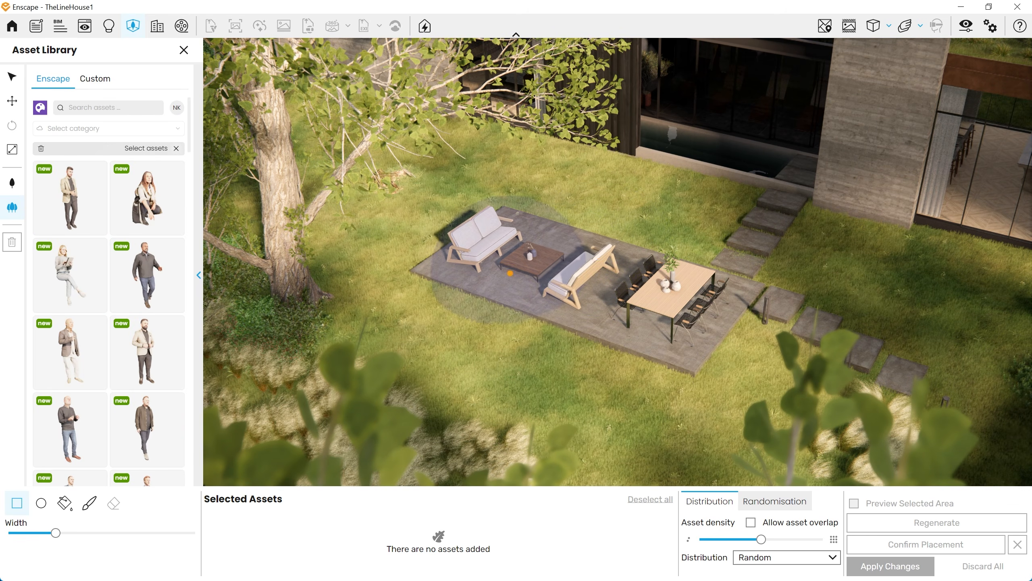
{"action": "left_click", "coordinate": [90, 509]}
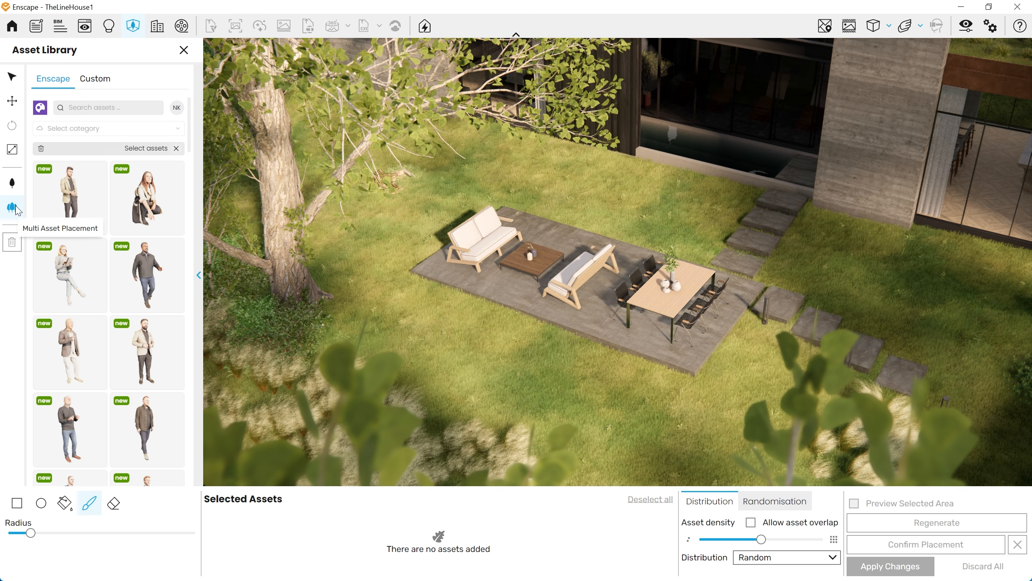
- Search the assets for "bush" and select five plants: a grass tuft, two lavenders, a wide shrub and an upright green bush
{"action": "left_click", "coordinate": [96, 108]}
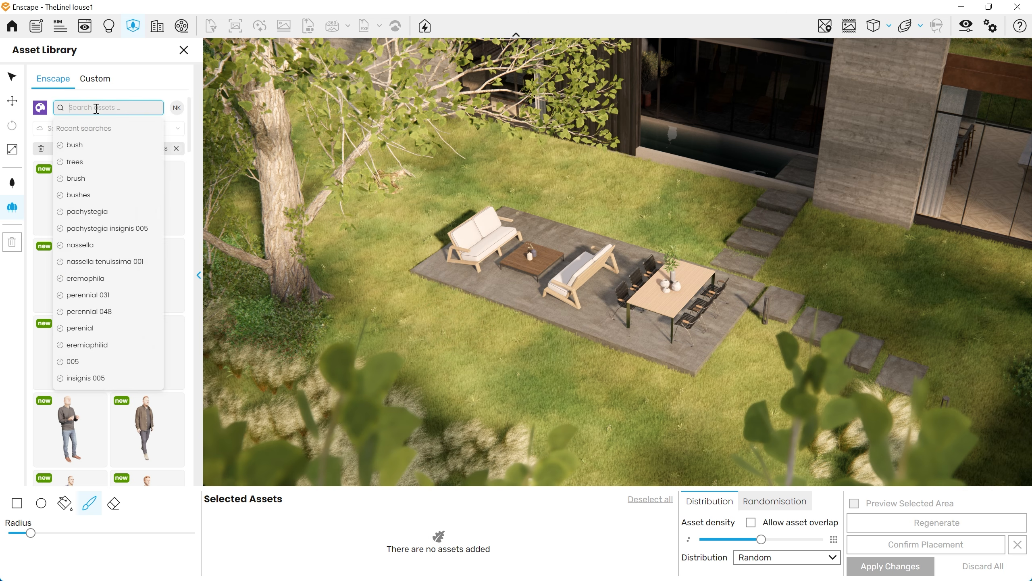
{"action": "left_click", "coordinate": [83, 147]}
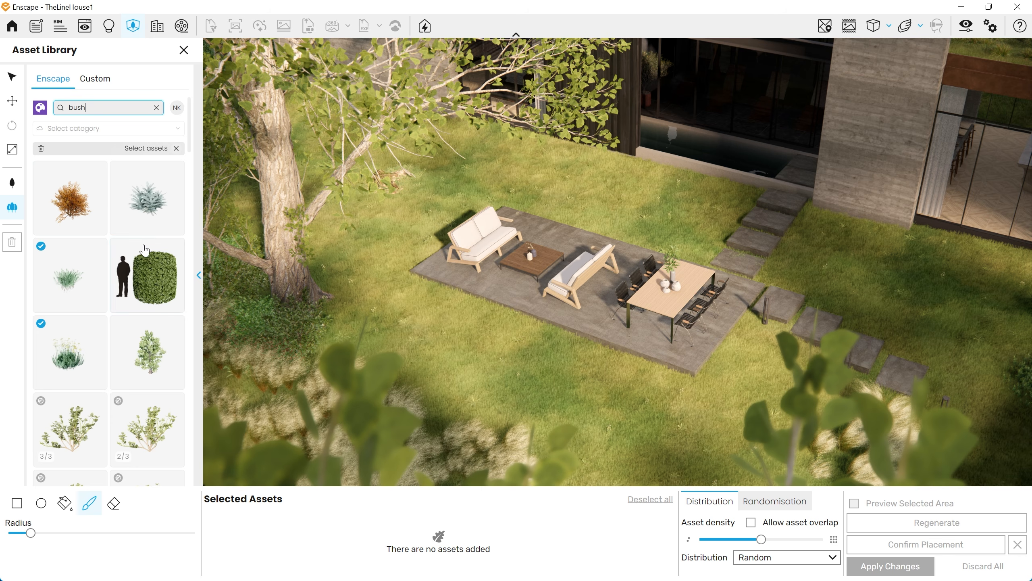
{"action": "left_click", "coordinate": [72, 287]}
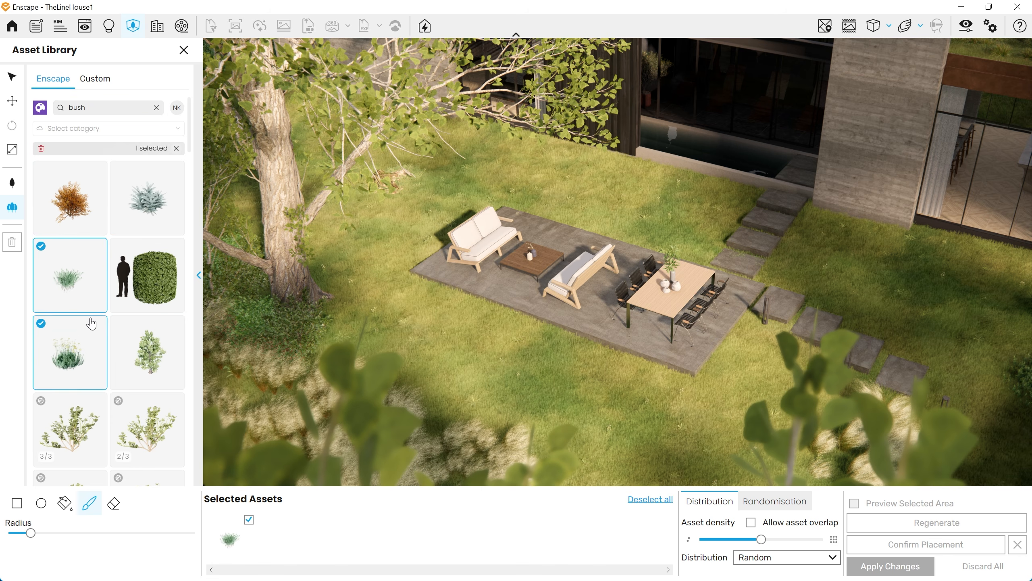
{"action": "scroll", "coordinate": [93, 325], "scroll_direction": "down", "scroll_amount": 5}
{"action": "scroll", "coordinate": [122, 279], "scroll_direction": "down", "scroll_amount": 3}
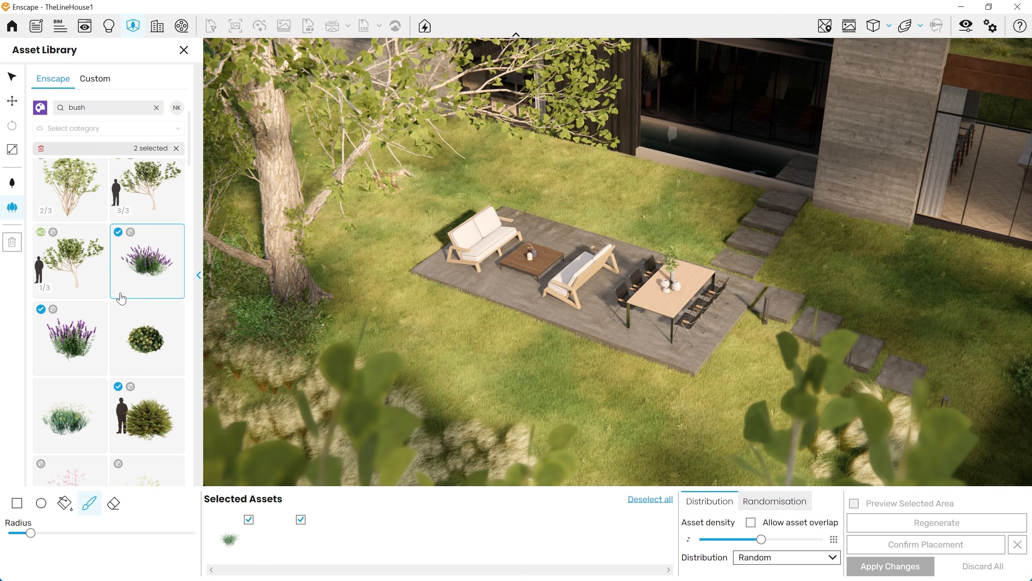
{"action": "left_click", "coordinate": [70, 338]}
{"action": "scroll", "coordinate": [69, 337], "scroll_direction": "down", "scroll_amount": 1}
{"action": "left_click", "coordinate": [150, 352]}
{"action": "scroll", "coordinate": [154, 353], "scroll_direction": "down", "scroll_amount": 2}
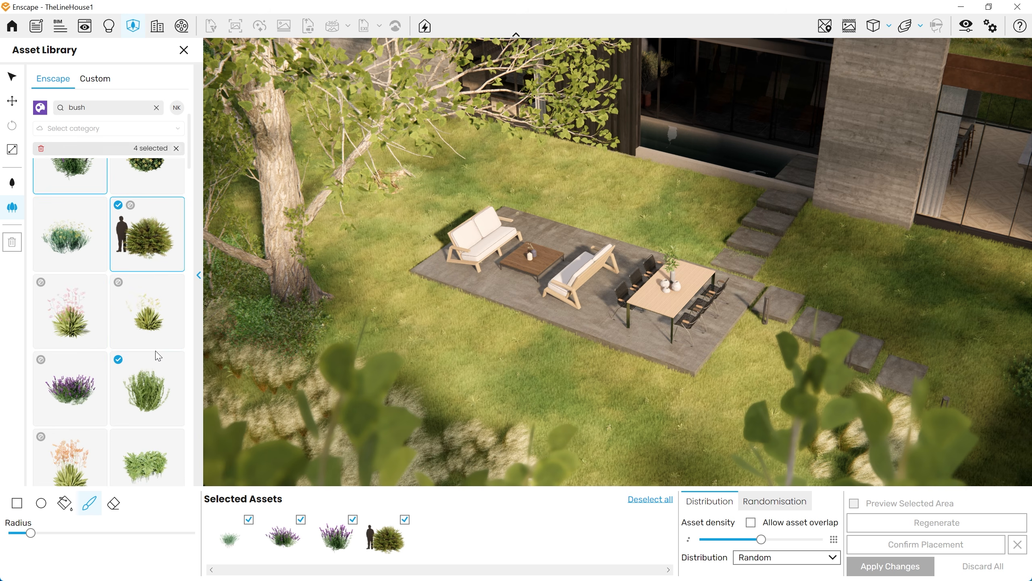
{"action": "left_click", "coordinate": [129, 384]}
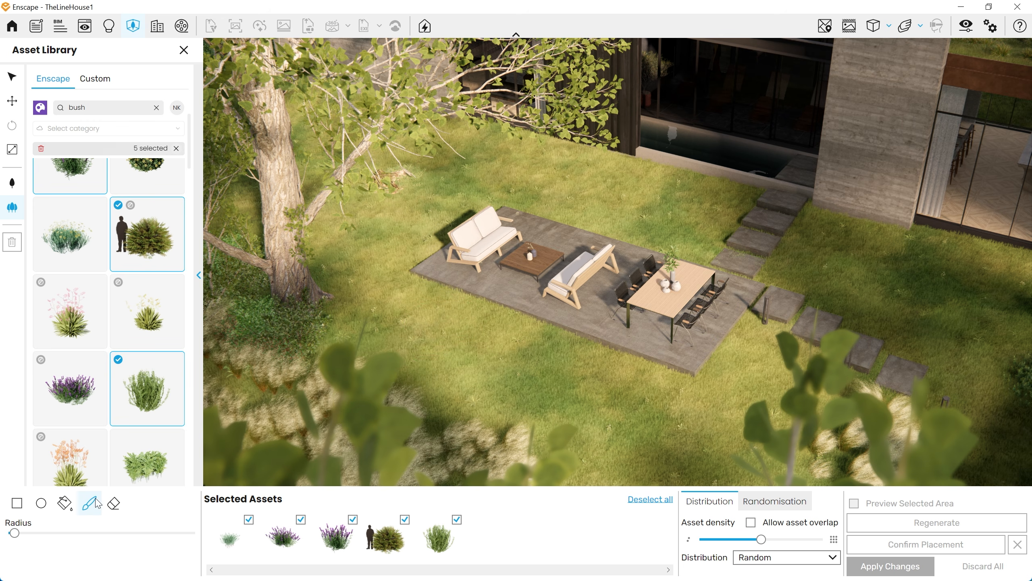
- Adjust the brush radius to a medium-small size and paint a planting area around the patio and along the stepping stones
{"action": "left_click_drag", "start_coordinate": [14, 534], "coordinate": [124, 533]}
{"action": "left_click_drag", "start_coordinate": [40, 535], "coordinate": [35, 534]}
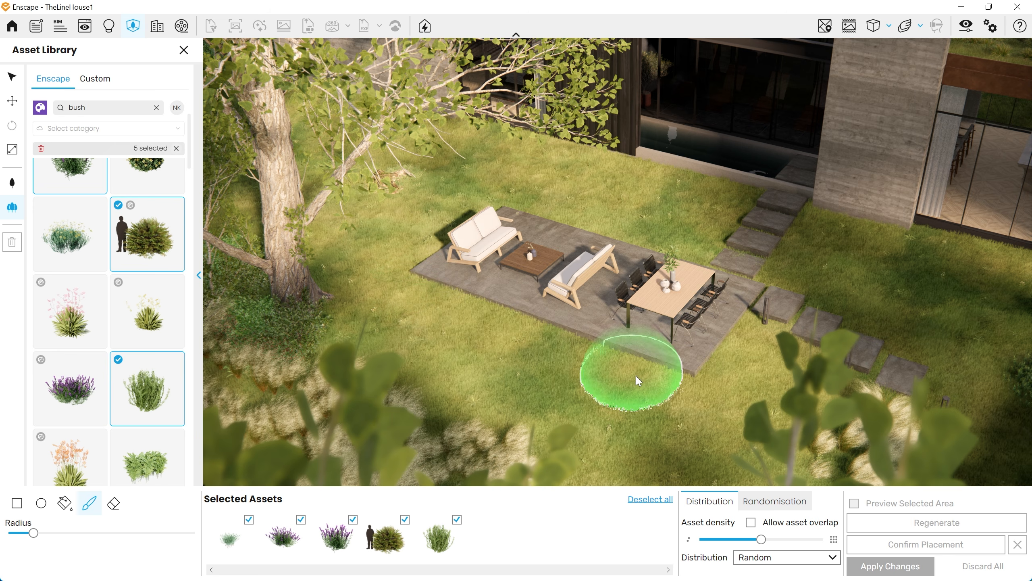
{"action": "mouse_move", "coordinate": [650, 387]}
{"action": "left_mouse_down"}
{"action": "mouse_move", "coordinate": [484, 345]}
{"action": "mouse_move", "coordinate": [364, 295]}
{"action": "mouse_move", "coordinate": [429, 225]}
{"action": "mouse_move", "coordinate": [494, 181]}
{"action": "mouse_move", "coordinate": [692, 238]}
{"action": "mouse_move", "coordinate": [721, 208]}
{"action": "mouse_move", "coordinate": [825, 231]}
{"action": "mouse_move", "coordinate": [807, 272]}
{"action": "mouse_move", "coordinate": [859, 293]}
{"action": "mouse_move", "coordinate": [930, 358]}
{"action": "mouse_move", "coordinate": [691, 419]}
{"action": "mouse_move", "coordinate": [742, 345]}
{"action": "mouse_move", "coordinate": [737, 377]}
{"action": "left_mouse_up"}
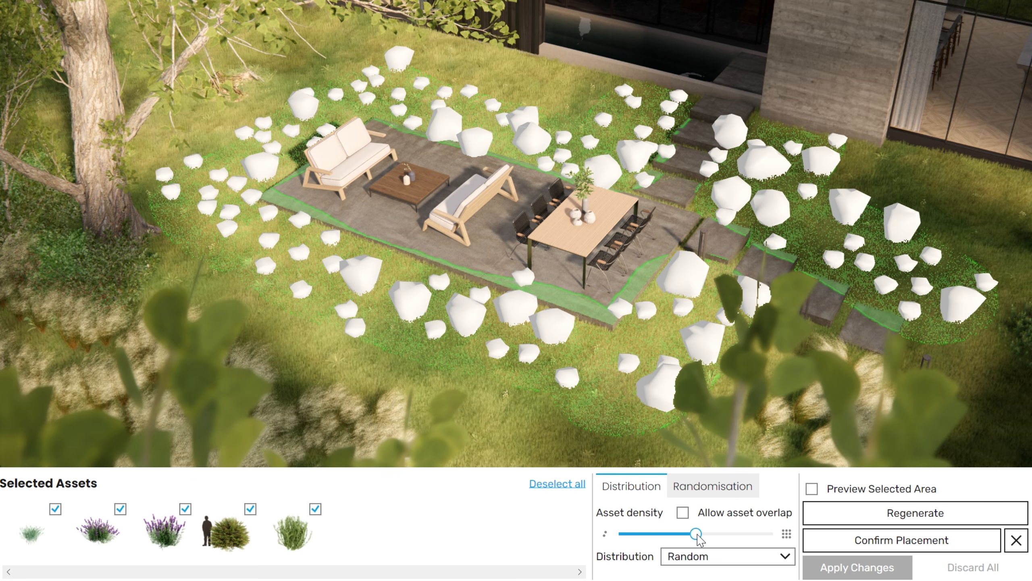
- Raise the planting area's asset density to the maximum, and check the asset overlap and randomisation options
{"action": "left_click_drag", "start_coordinate": [763, 540], "coordinate": [708, 537]}
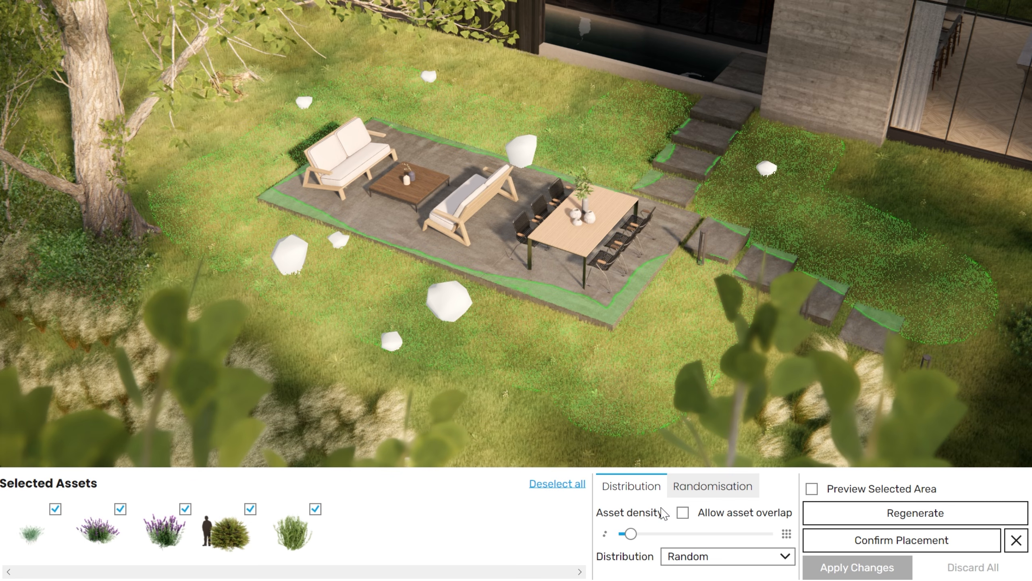
{"action": "left_click_drag", "start_coordinate": [631, 534], "coordinate": [743, 534]}
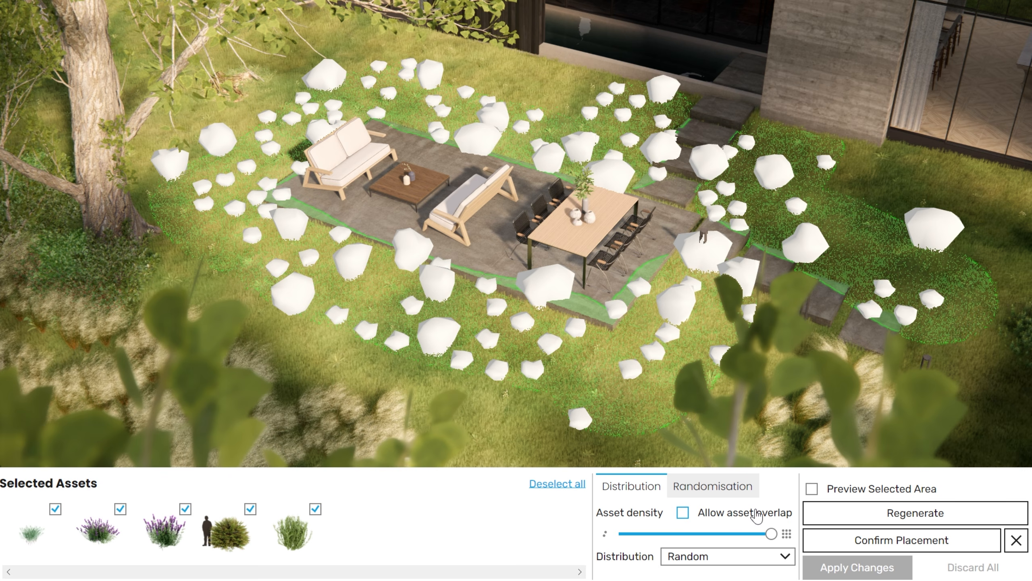
{"action": "left_click", "coordinate": [682, 514]}
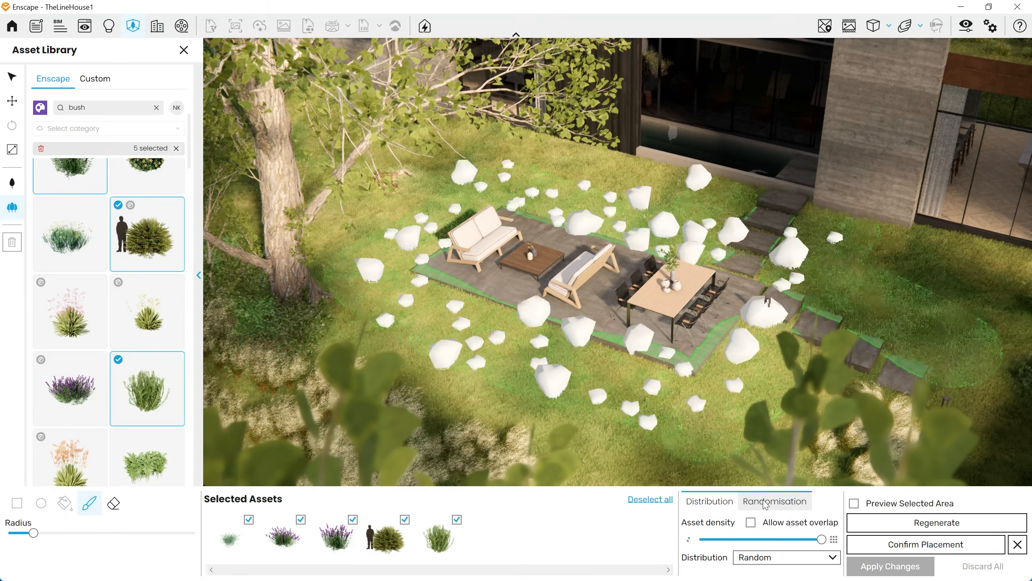
{"action": "left_click", "coordinate": [713, 486]}
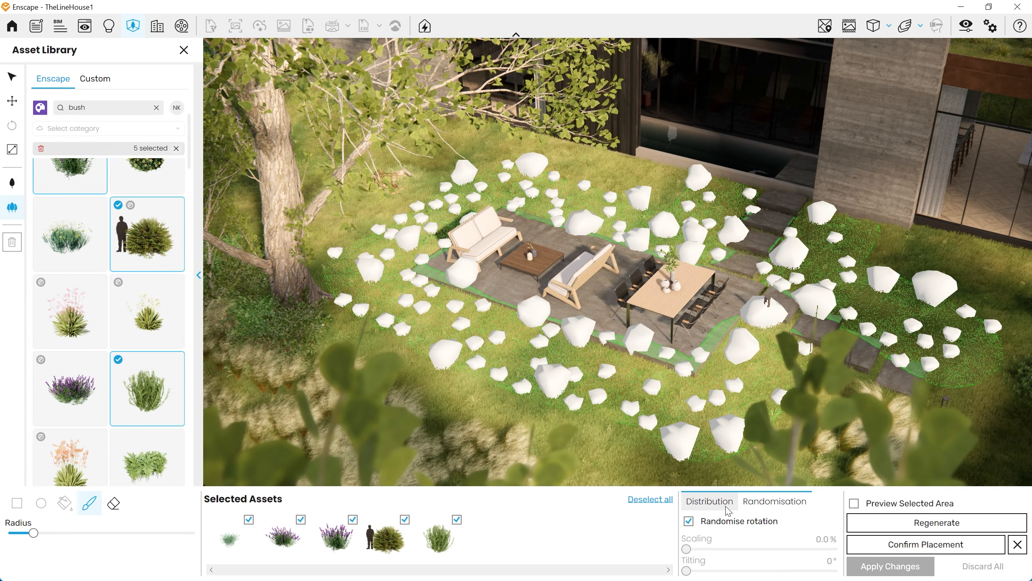
{"action": "left_click", "coordinate": [714, 502]}
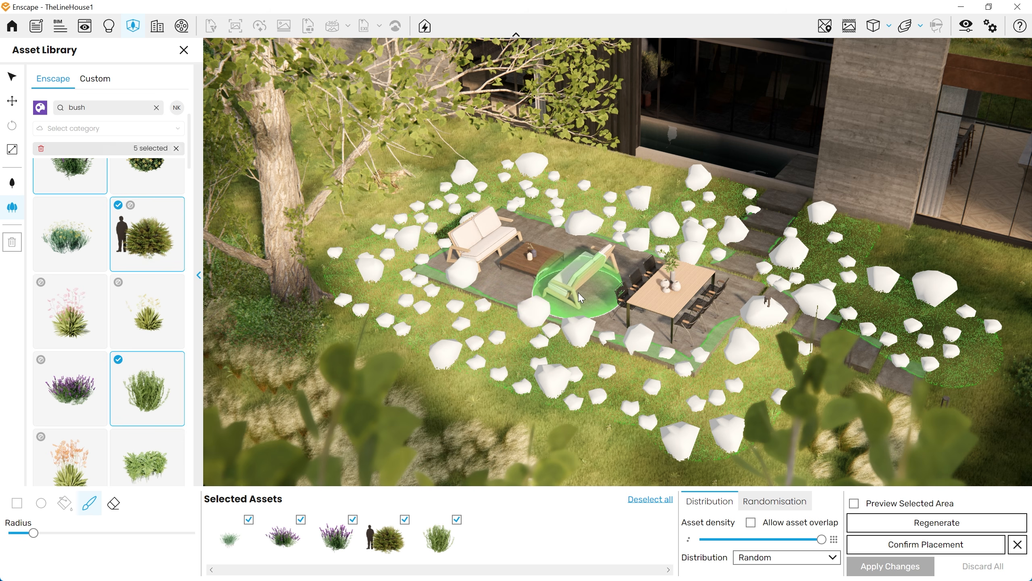
- Erase the planting from the lawn in front of the patio's sofas, and apply the confirmed placement to the model
{"action": "left_click", "coordinate": [114, 504]}
{"action": "mouse_move", "coordinate": [357, 323]}
{"action": "left_mouse_down"}
{"action": "mouse_move", "coordinate": [426, 380]}
{"action": "mouse_move", "coordinate": [380, 346]}
{"action": "mouse_move", "coordinate": [440, 296]}
{"action": "mouse_move", "coordinate": [449, 382]}
{"action": "mouse_move", "coordinate": [483, 382]}
{"action": "mouse_move", "coordinate": [553, 326]}
{"action": "mouse_move", "coordinate": [460, 298]}
{"action": "left_mouse_up"}
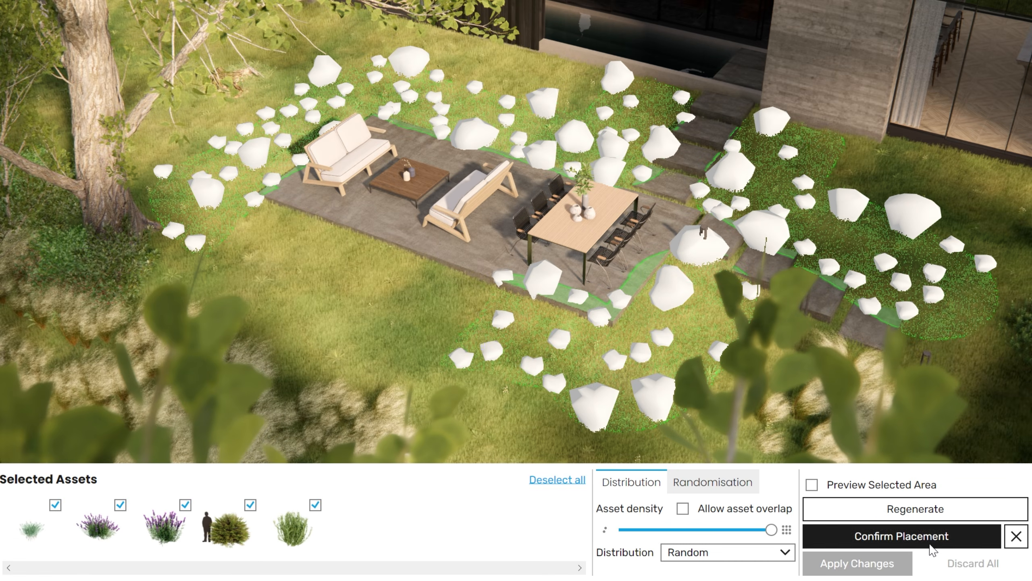
{"action": "left_click", "coordinate": [926, 544]}
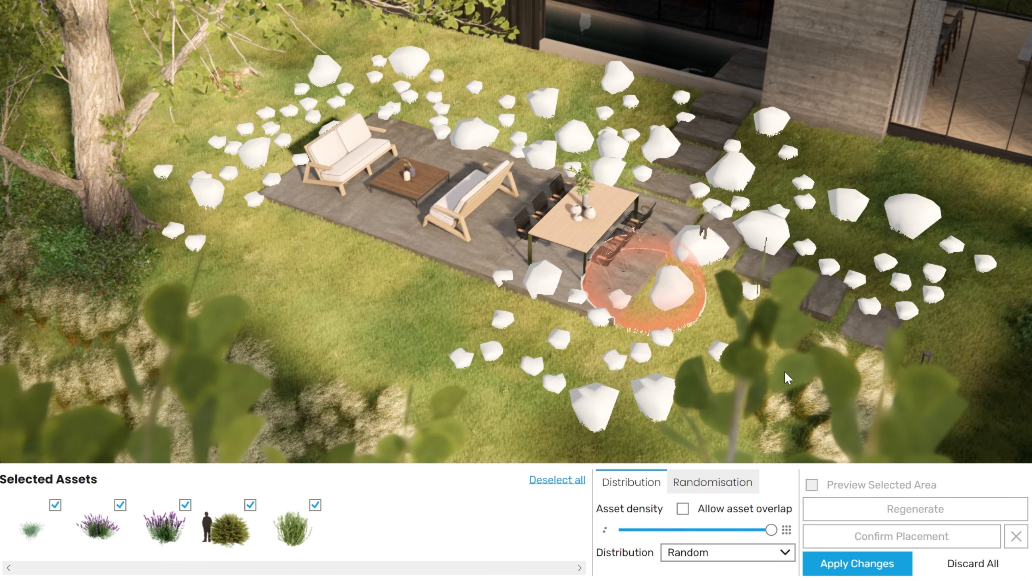
{"action": "left_click", "coordinate": [853, 564]}
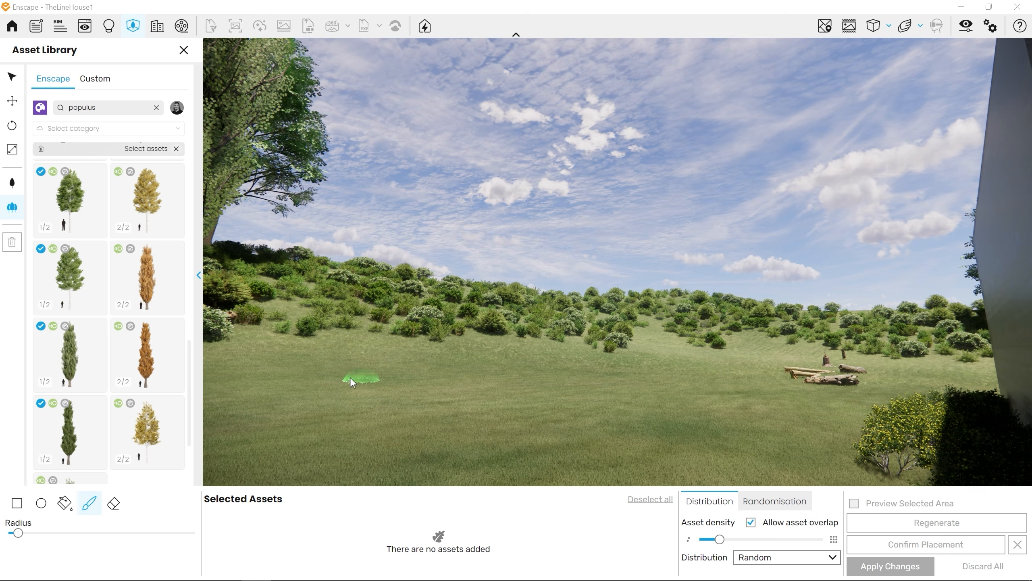
- Select three green populus trees and paint them across the whole shrub-covered hillside with a large brush radius
{"action": "left_click", "coordinate": [70, 206]}
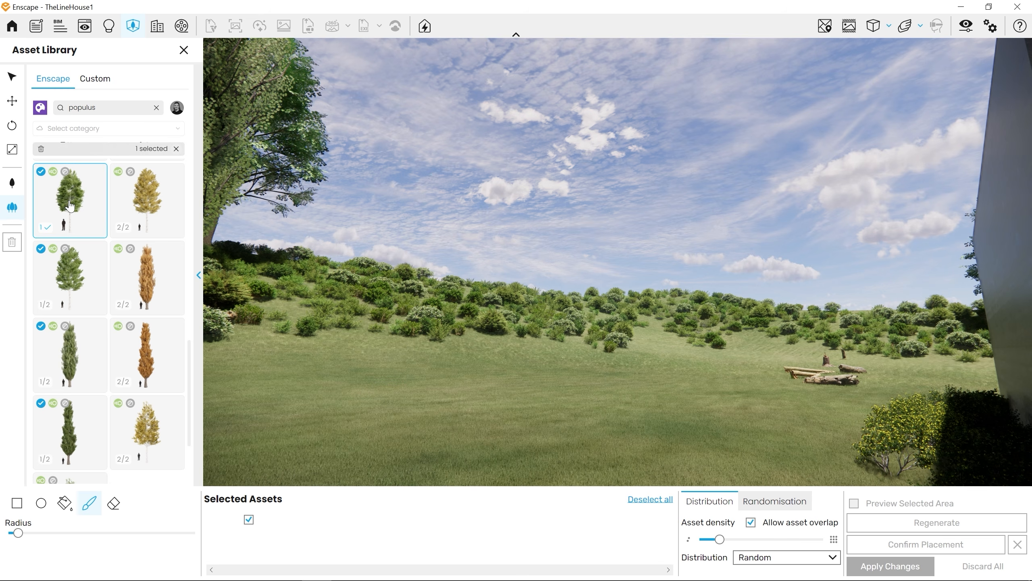
{"action": "left_click", "coordinate": [75, 251]}
{"action": "left_click", "coordinate": [73, 352]}
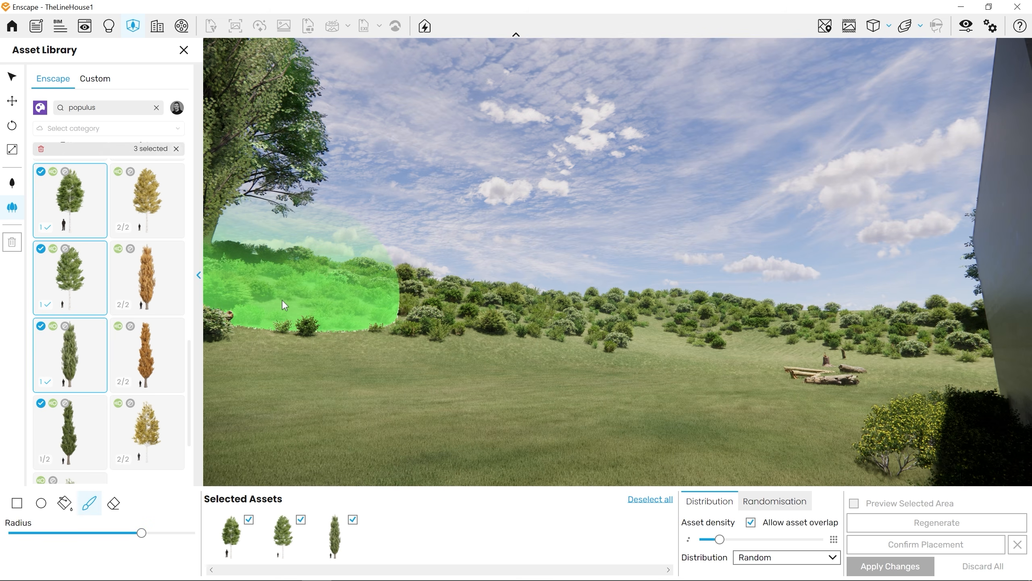
{"action": "mouse_move", "coordinate": [283, 299]}
{"action": "left_mouse_down"}
{"action": "mouse_move", "coordinate": [928, 338]}
{"action": "mouse_move", "coordinate": [918, 339]}
{"action": "left_mouse_up"}
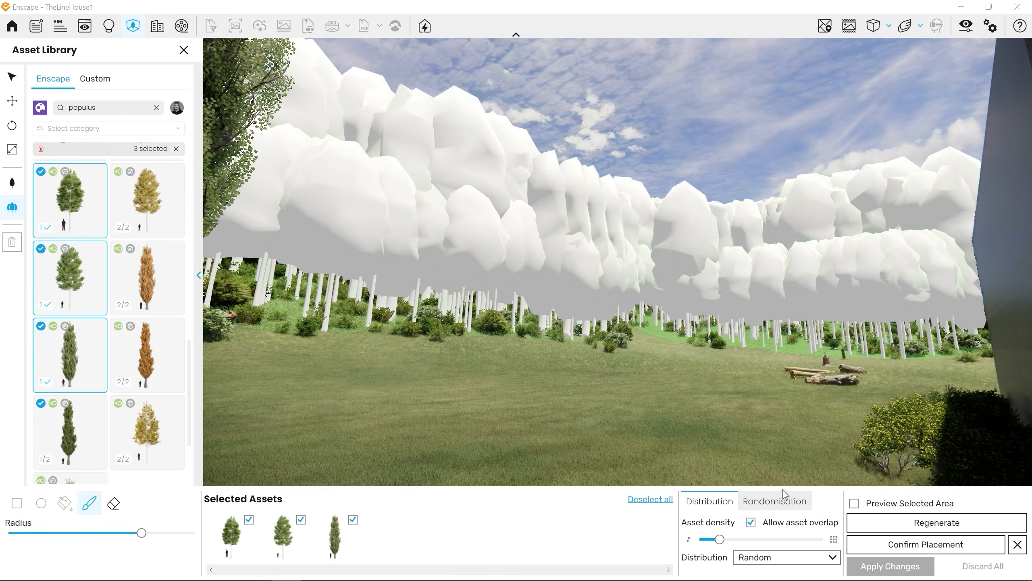
- Set the trees' randomised scaling to 6.3% and tilting to 6°, and apply the confirmed placement to the model
{"action": "left_click", "coordinate": [781, 502]}
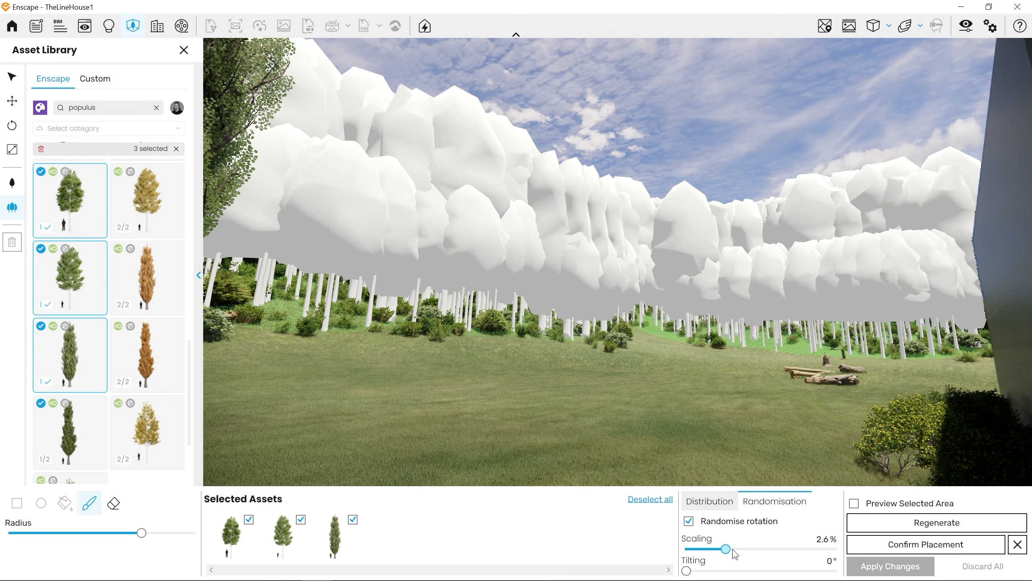
{"action": "left_click_drag", "start_coordinate": [734, 554], "coordinate": [777, 553]}
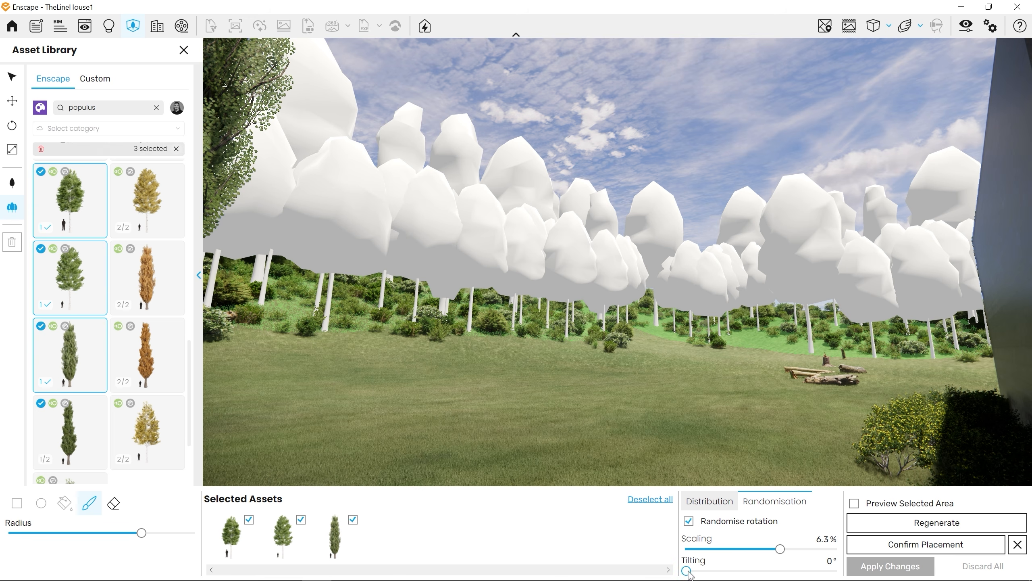
{"action": "left_click_drag", "start_coordinate": [687, 571], "coordinate": [746, 571]}
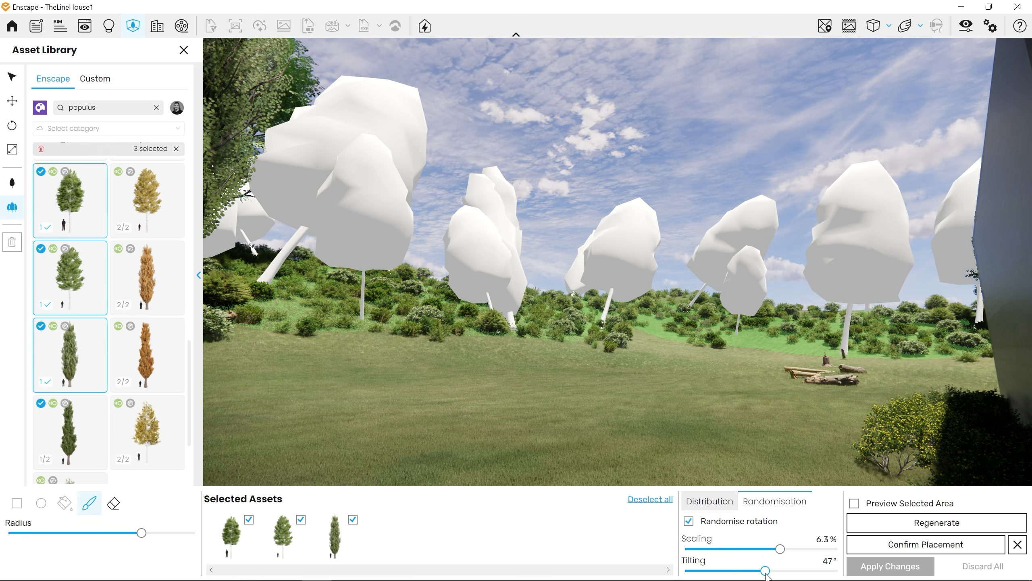
{"action": "left_click_drag", "start_coordinate": [766, 571], "coordinate": [703, 571]}
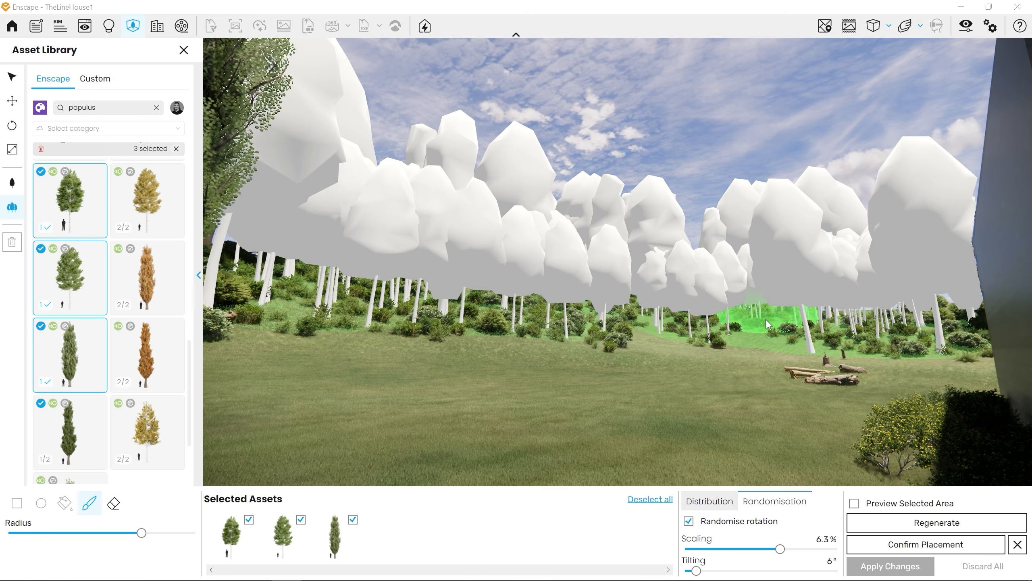
{"action": "left_click", "coordinate": [923, 544]}
{"action": "left_click", "coordinate": [901, 567]}
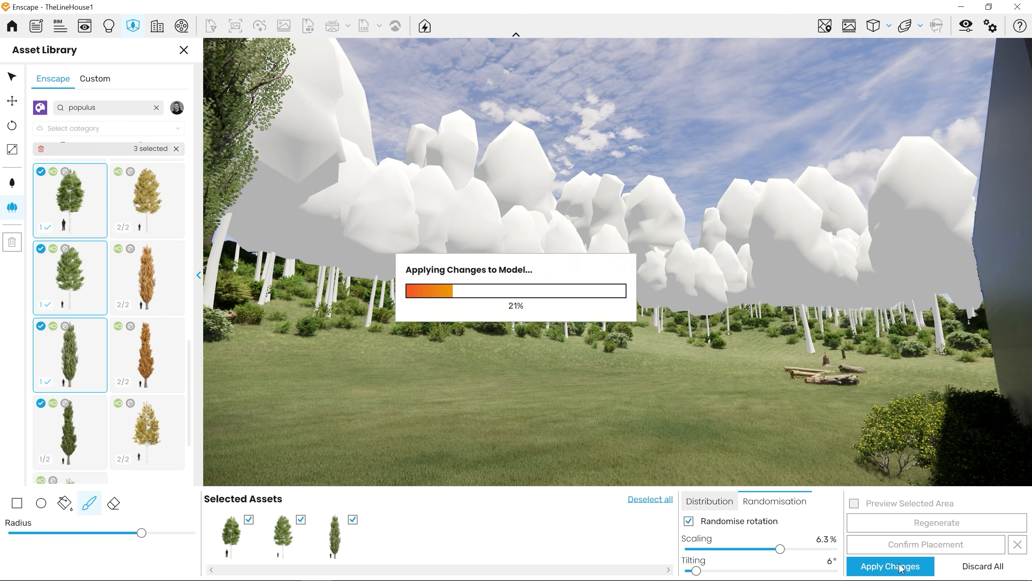